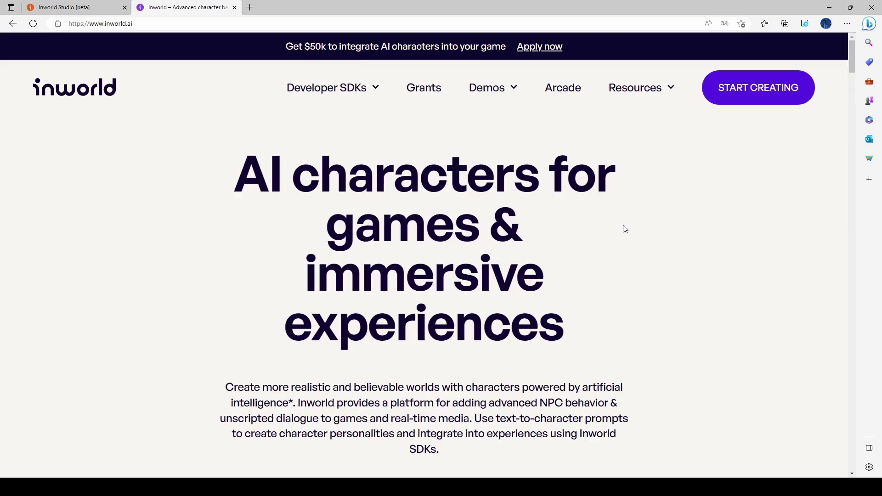
Scroll the inworld.ai homepage past use cases, create-test-integrate steps and investors down to the footer
scroll(620, 225, down, 3)
scroll(625, 230, down, 4)
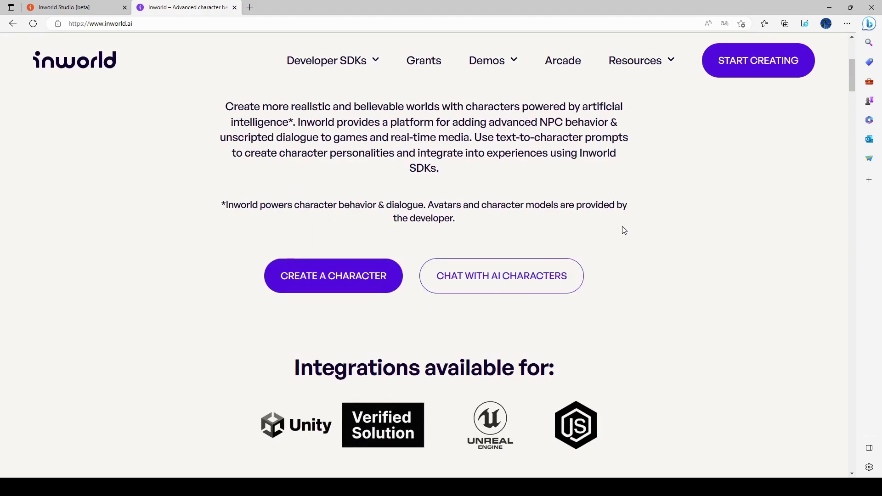
scroll(624, 230, down, 5)
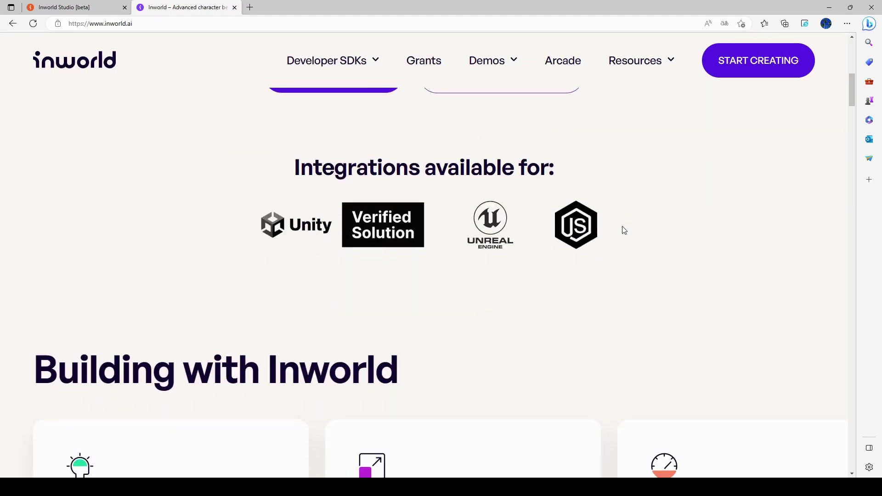
scroll(624, 230, down, 9)
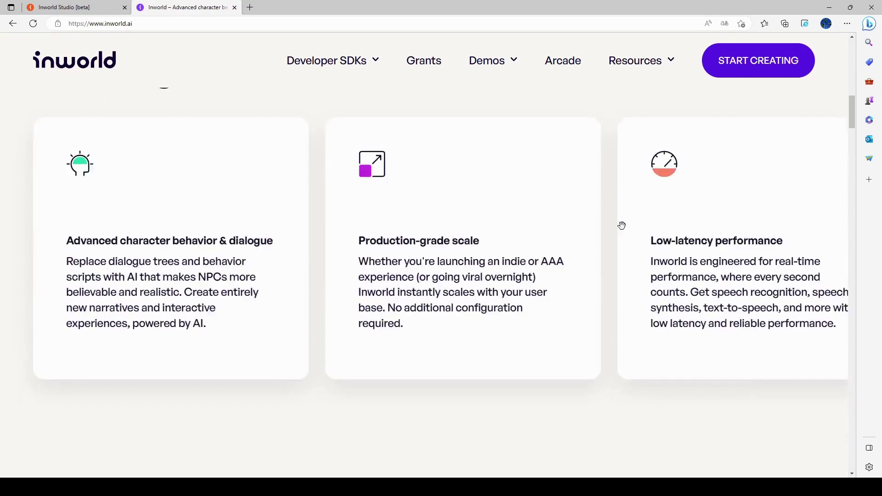
scroll(621, 225, down, 5)
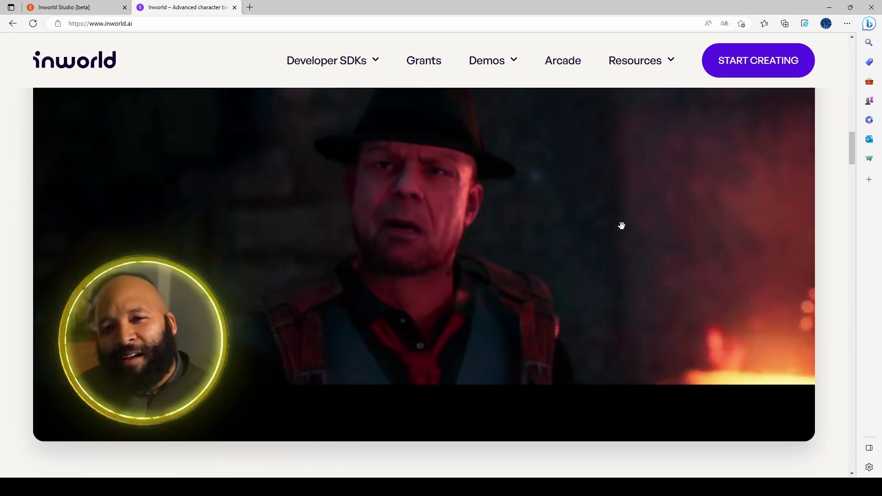
scroll(621, 225, down, 3)
scroll(621, 225, down, 6)
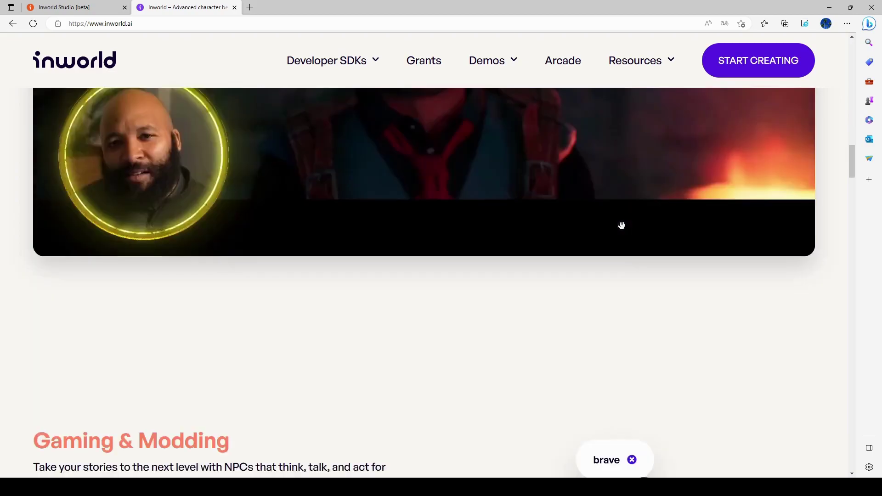
scroll(623, 230, down, 6)
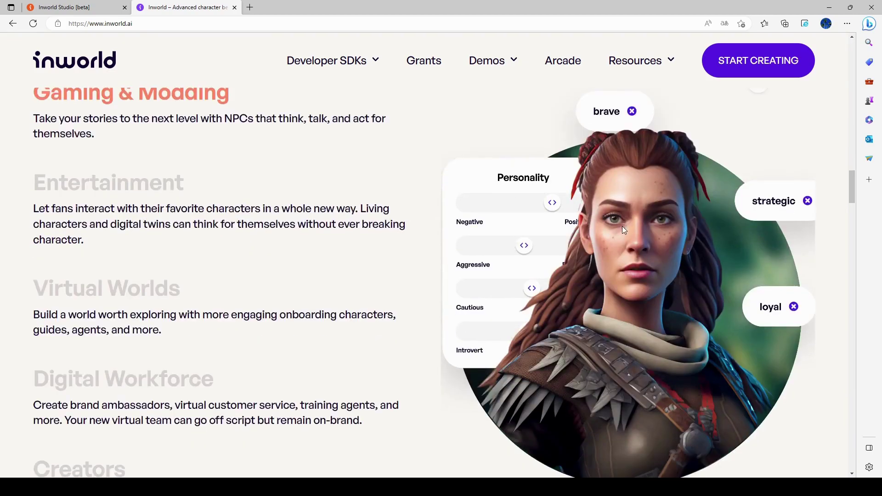
scroll(623, 229, down, 6)
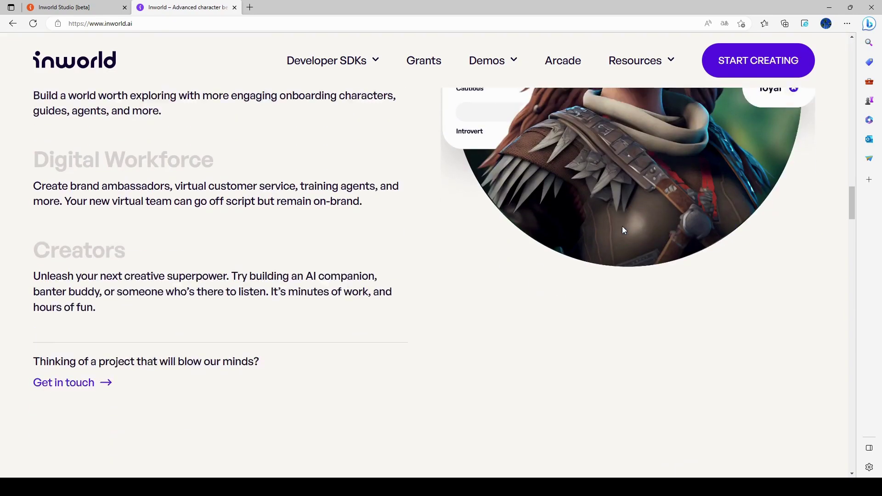
scroll(623, 229, down, 11)
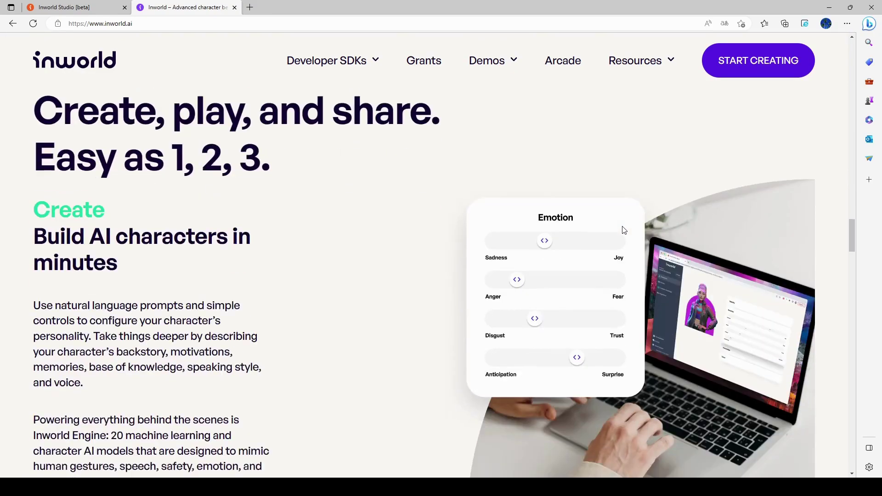
scroll(623, 230, down, 12)
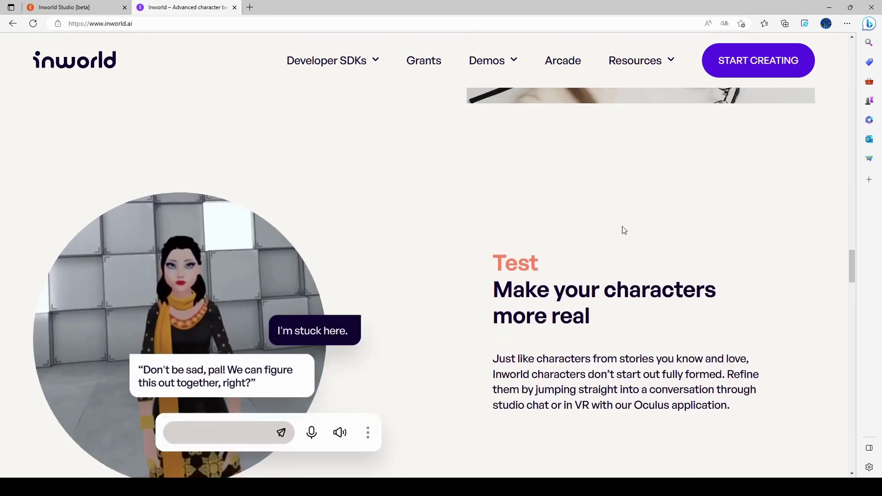
scroll(623, 229, down, 12)
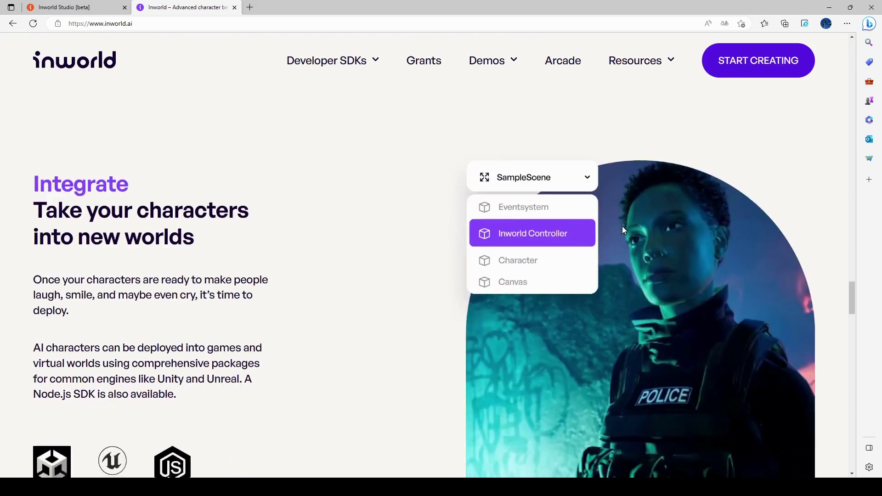
scroll(622, 230, down, 17)
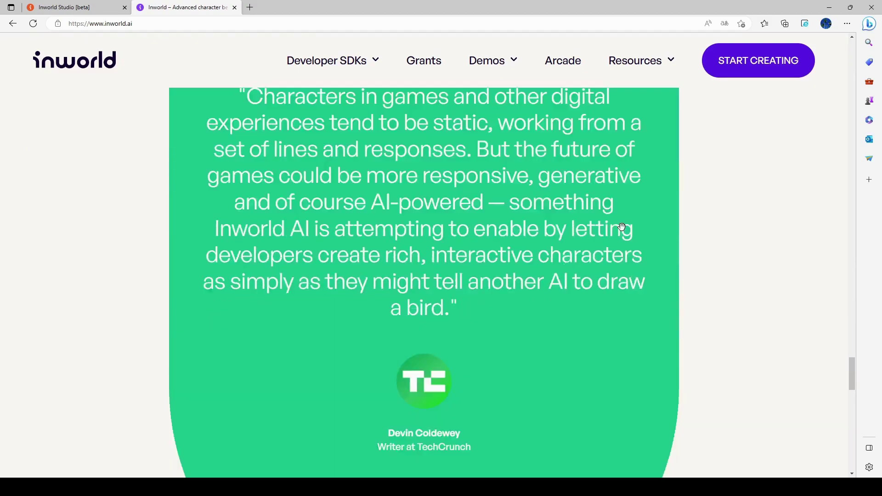
scroll(622, 228, down, 15)
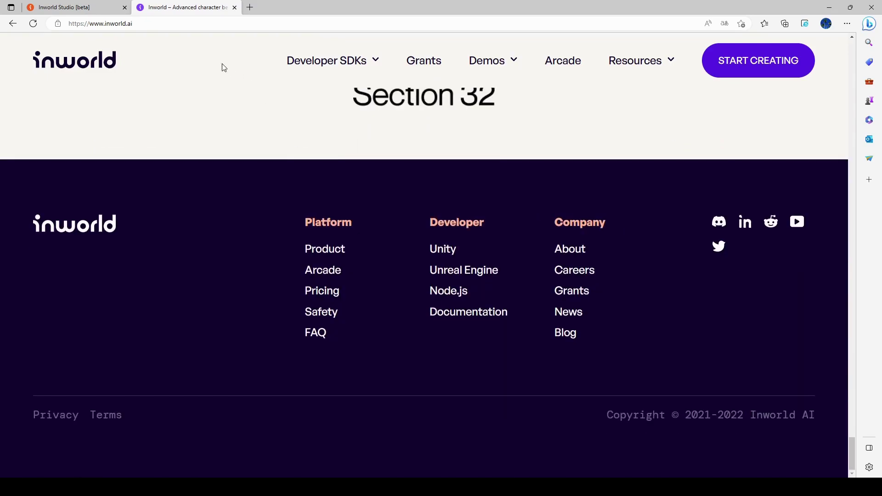
Open Airlee's character page in Inworld Studio and look over her settings
click(83, 15)
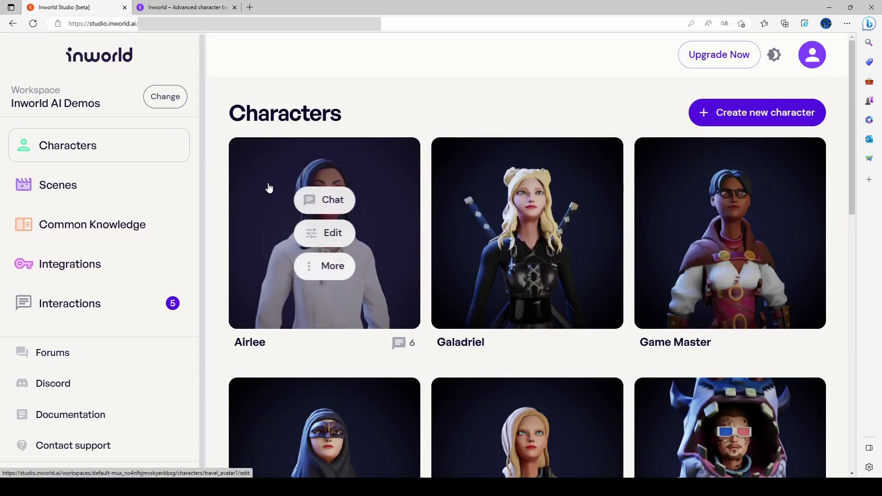
click(269, 188)
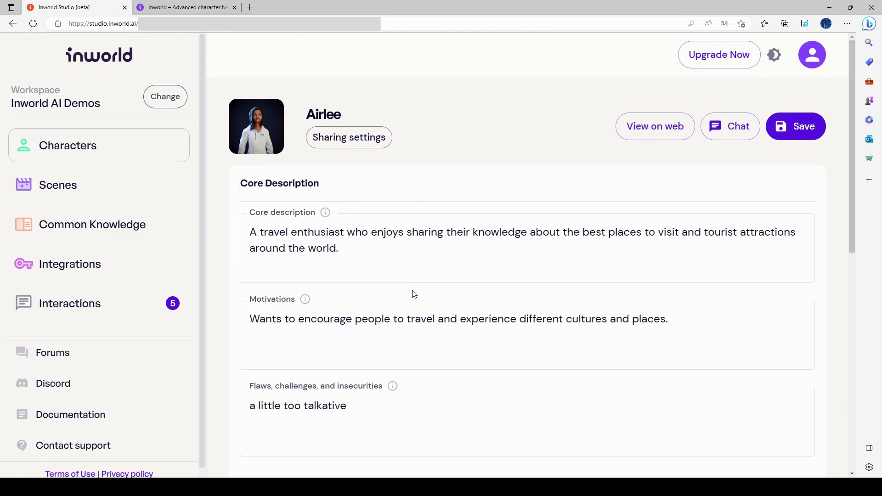
scroll(413, 294, down, 1)
scroll(413, 293, down, 7)
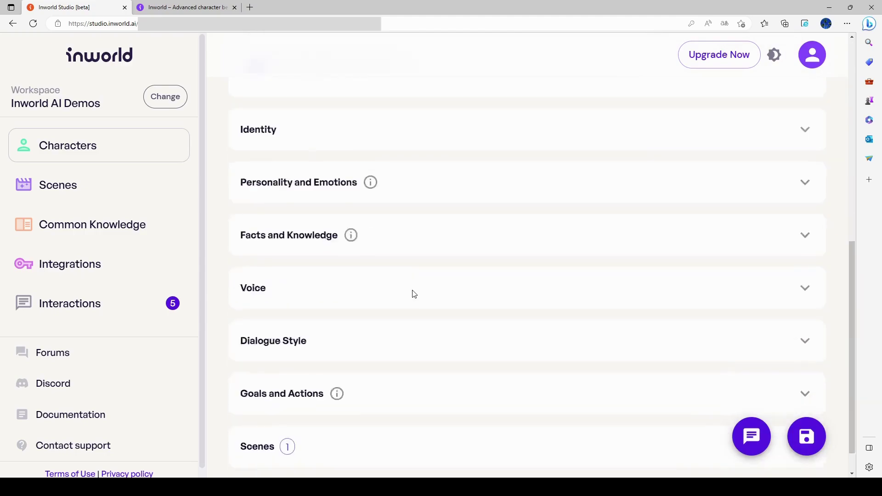
scroll(413, 294, up, 4)
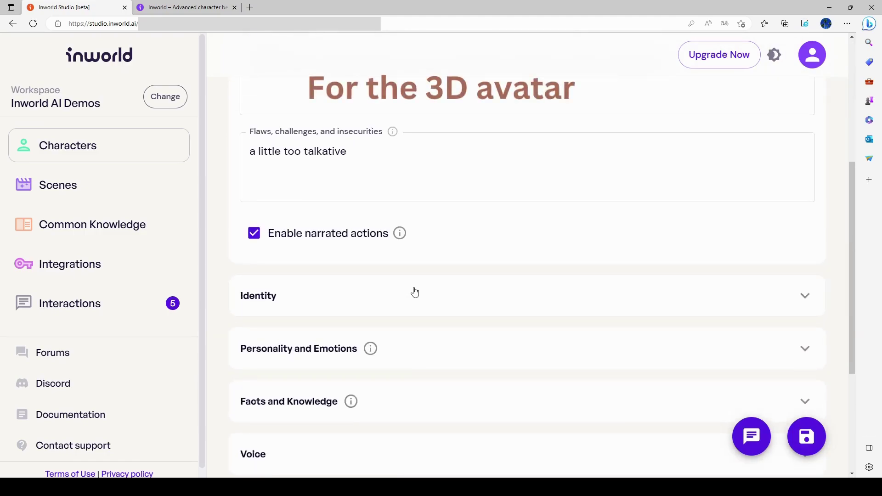
scroll(414, 296, up, 5)
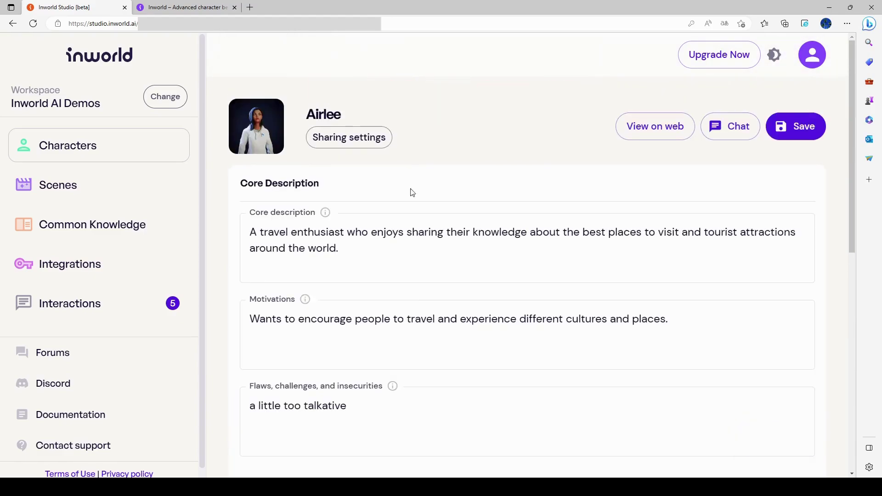
Check Airlee's Configure 3D Avatar options in the avatar editor, then close it with Ok
click(241, 115)
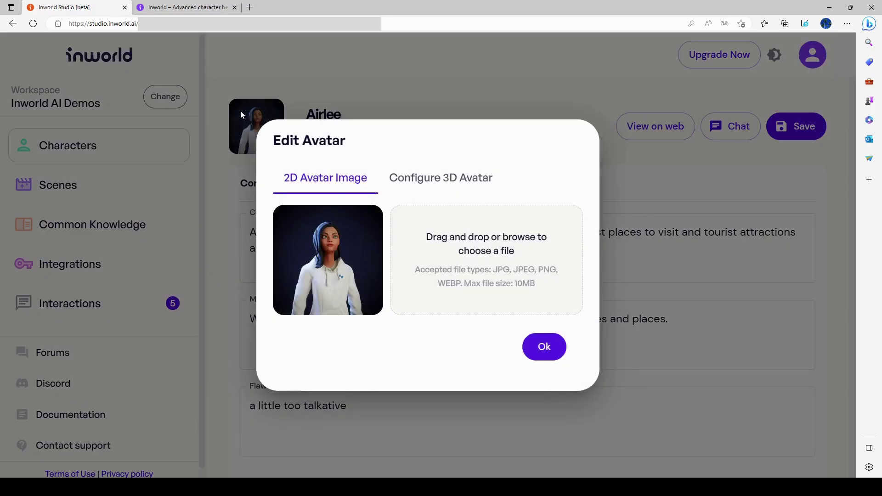
click(418, 183)
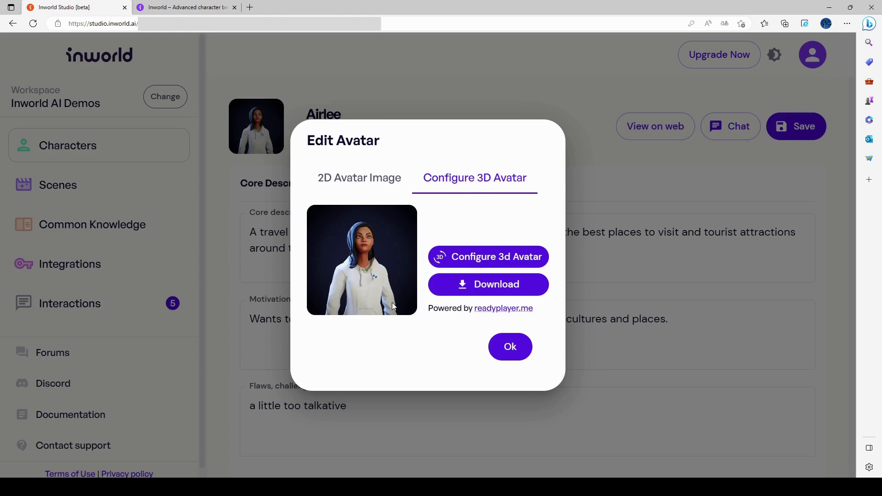
click(507, 353)
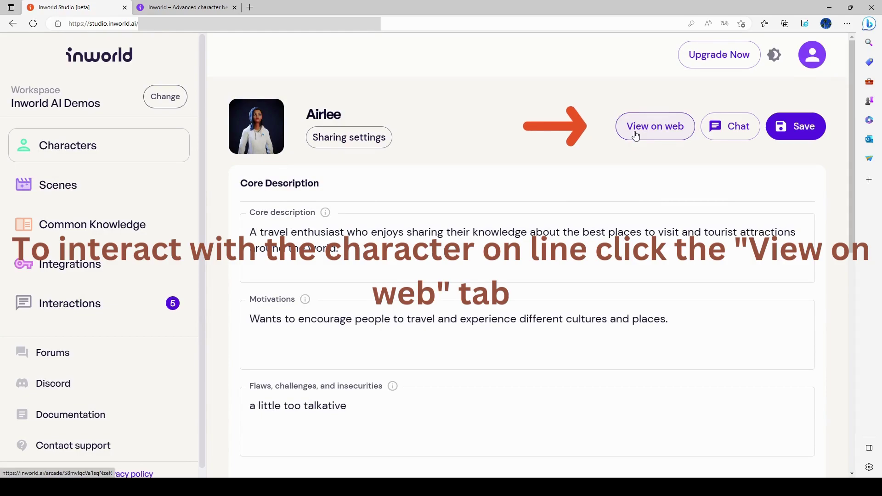
Open Airlee's web chat page, dismiss the translation offer, enable Avatar chat and start the conversation
click(635, 135)
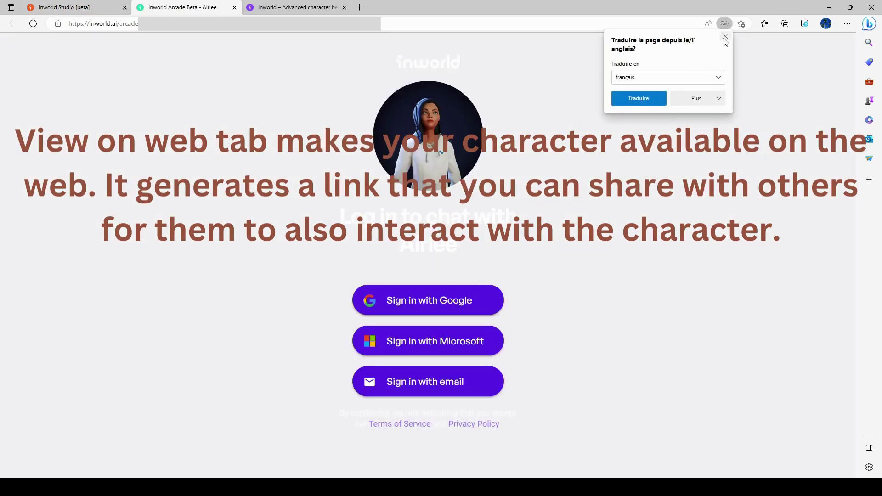
click(725, 37)
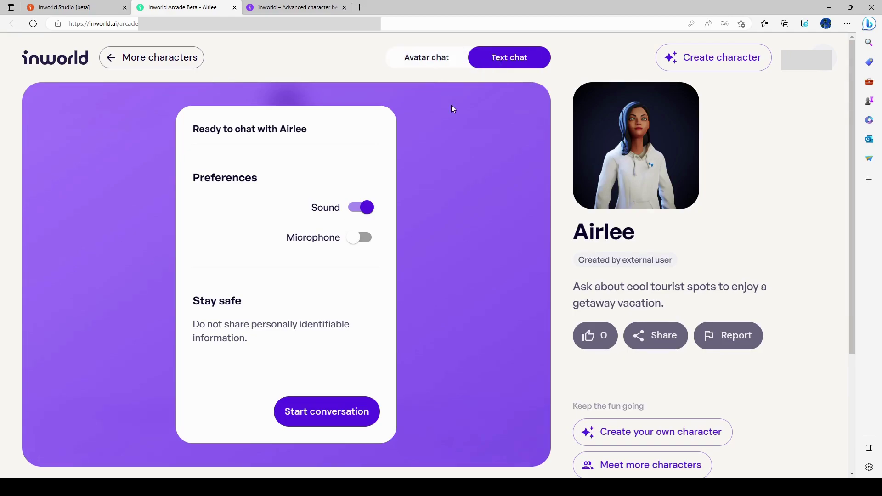
click(439, 72)
scroll(454, 319, down, 1)
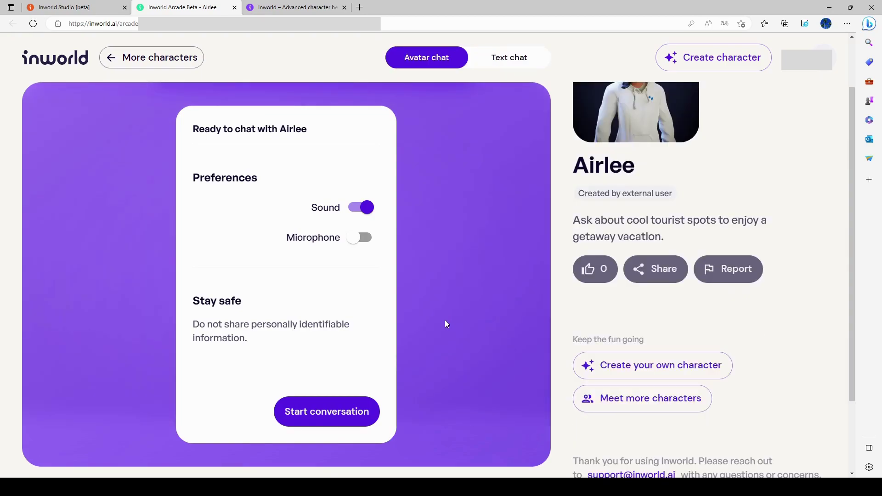
click(348, 422)
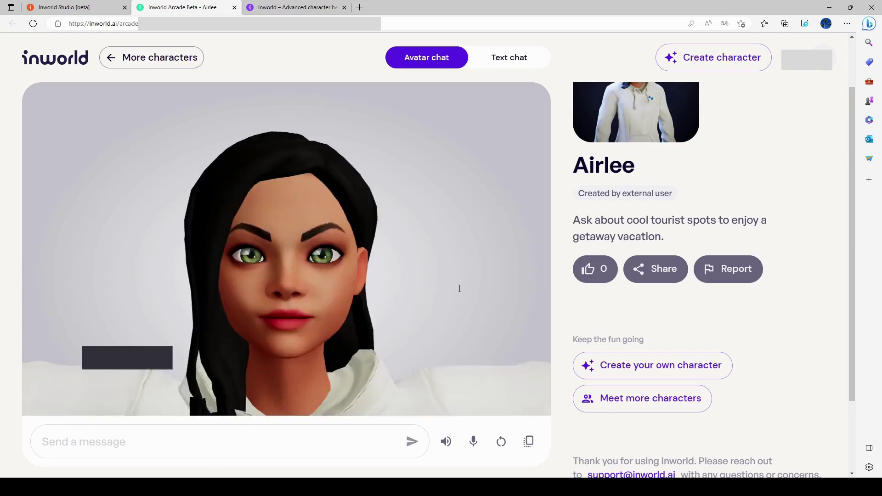
Send Airlee the message "Hi, who are you?"
scroll(459, 288, down, 3)
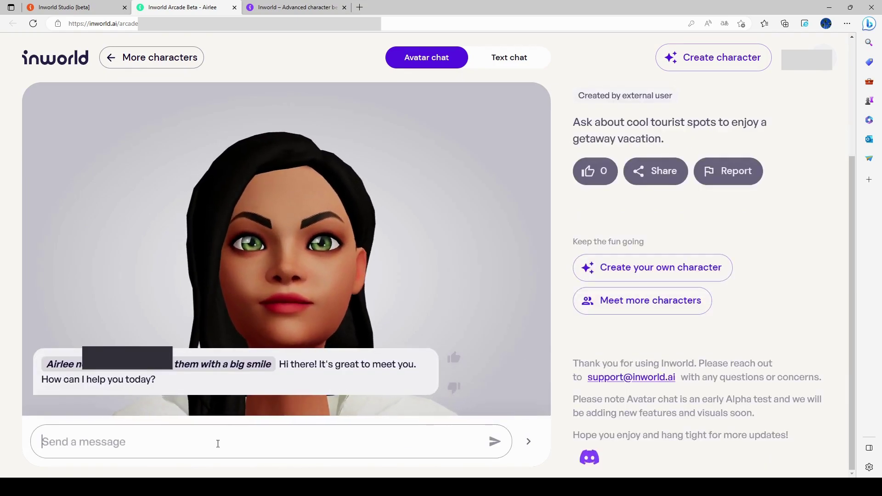
text(Hi)
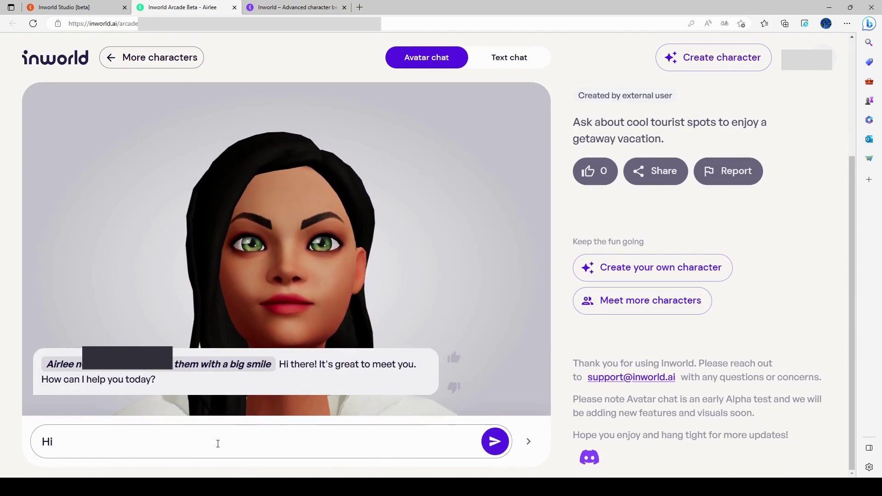
text(, )
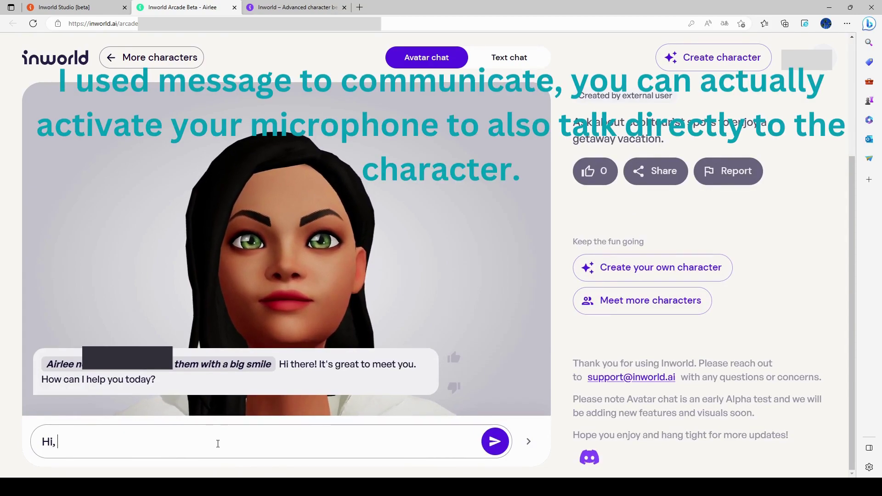
text(what is your n)
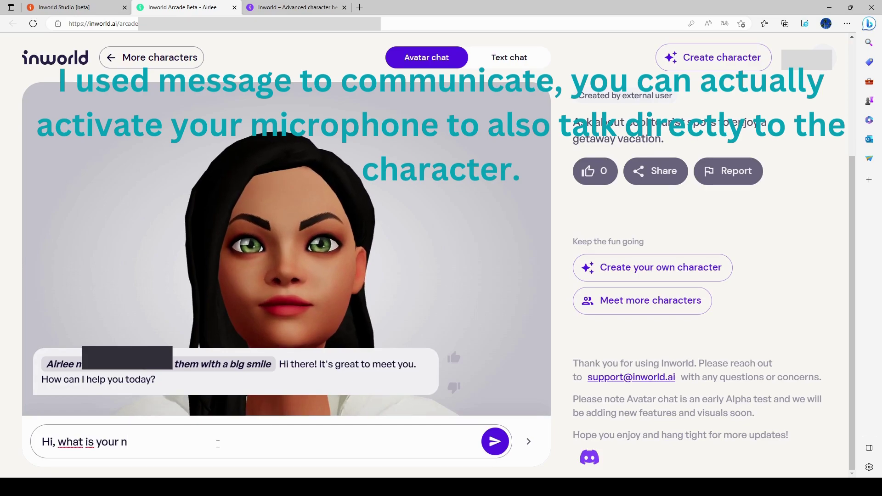
text(am)
key(BackSpace)
key(BackSpace)
key(BackSpace)
key(BackSpace)
key(BackSpace)
key(BackSpace)
key(BackSpace)
key(BackSpace)
key(BackSpace)
key(BackSpace)
key(BackSpace)
key(BackSpace)
key(BackSpace)
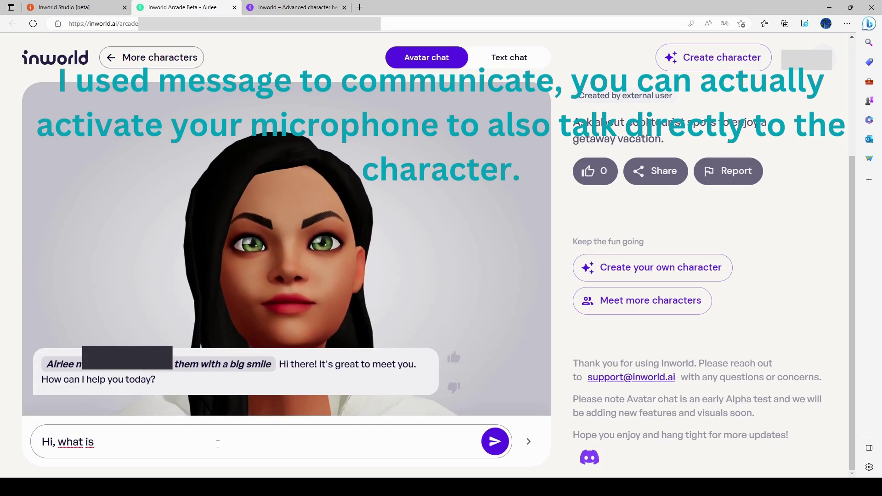
key(BackSpace)
text(o are you)
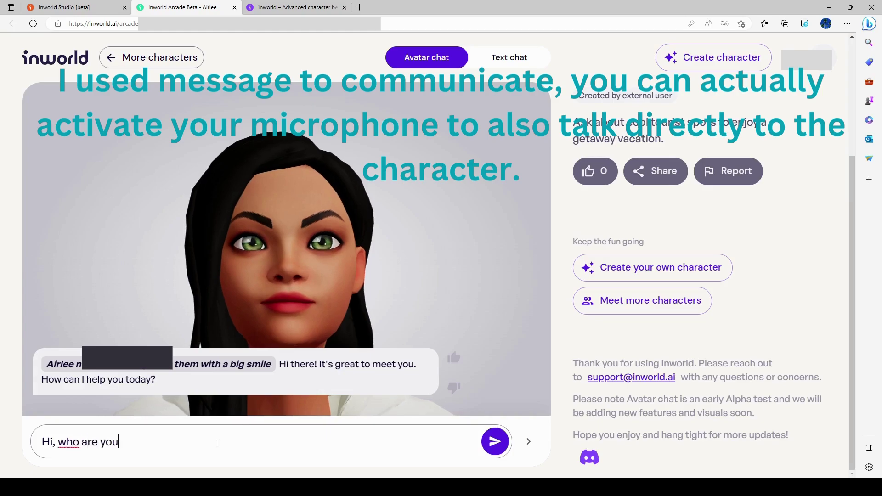
text(?)
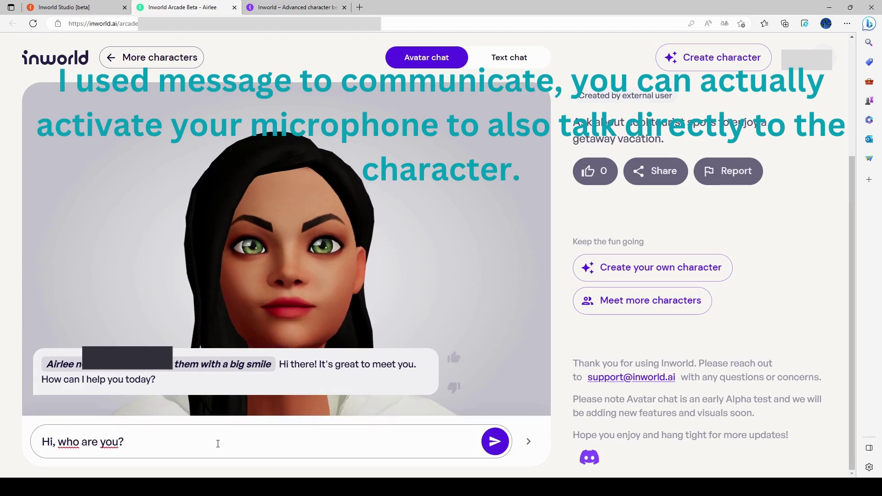
key(Return)
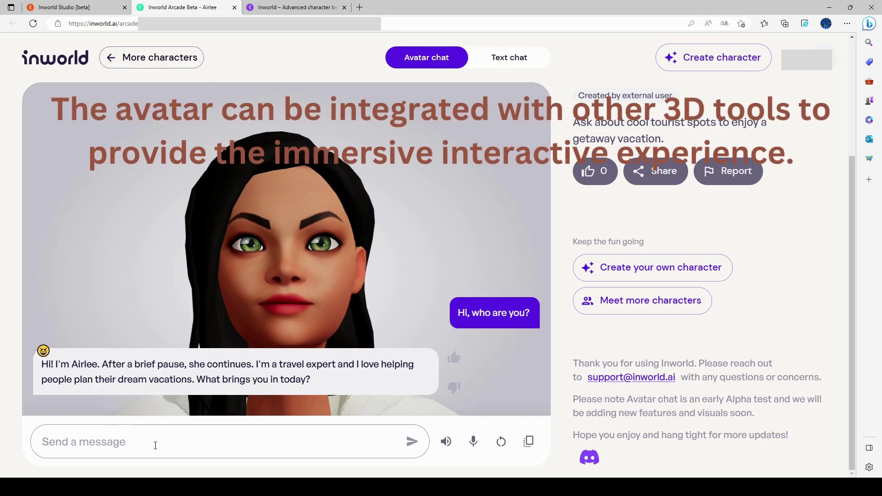
Send "Can you give me some suggestions about where to travel for a beach holiday?"
click(155, 447)
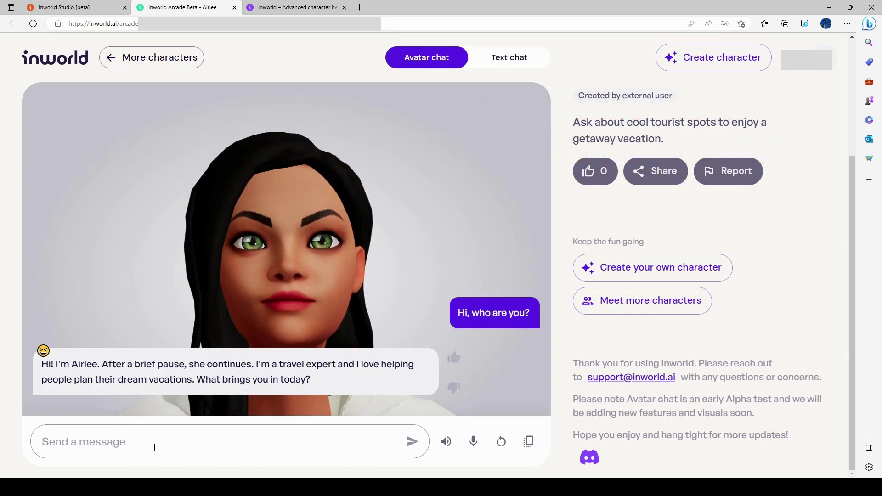
text(Can you gie)
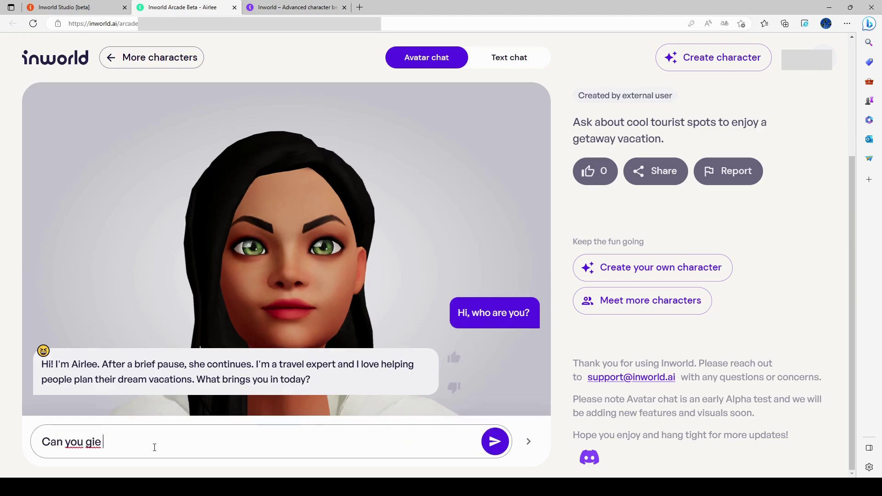
key(BackSpace)
key(BackSpace)
text(ve me some suggest)
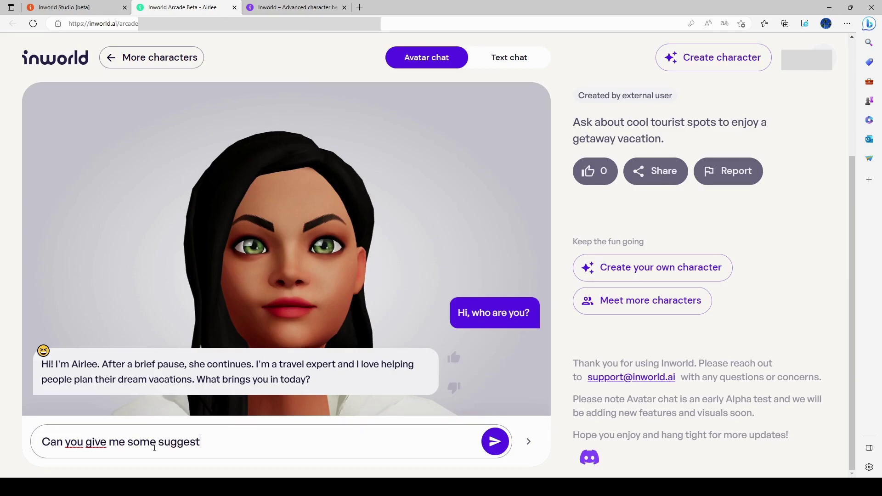
text(ions about where to travel for a )
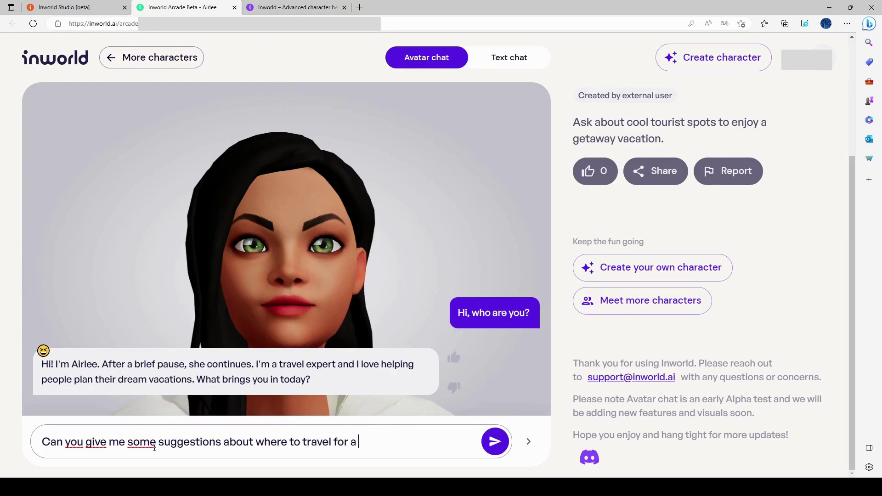
text(beach h)
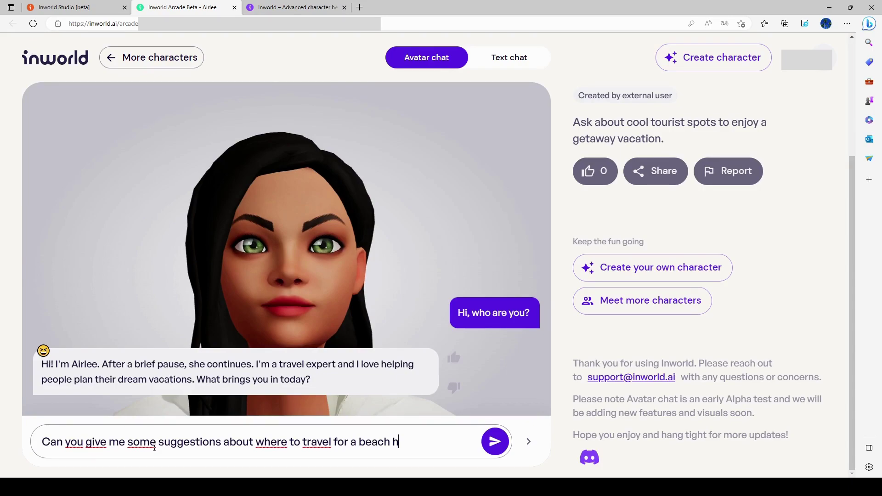
text(oliday?)
key(Return)
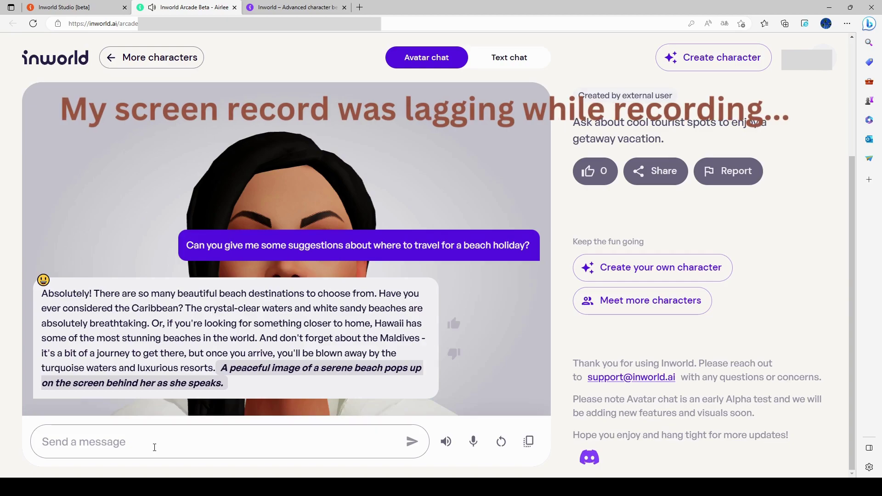
Send "I have never been to the Maldives? What is it like?" to Airlee
text(I have never been to the Mal)
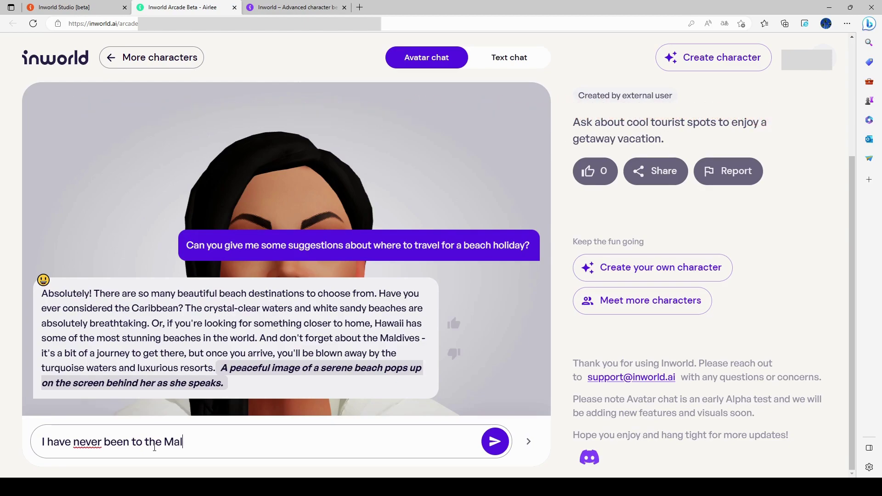
text(dives? )
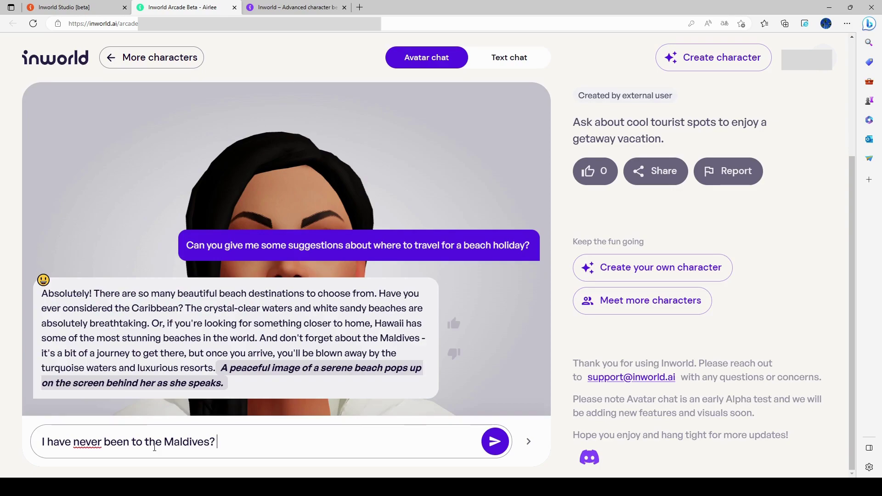
text(What is it like?)
key(Return)
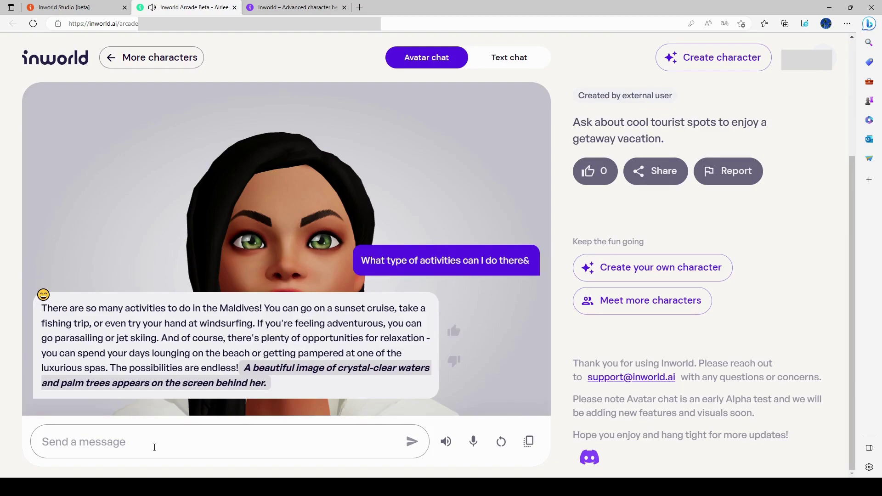
Type the question "What type of plants are there" into the message box
text(What type of pla)
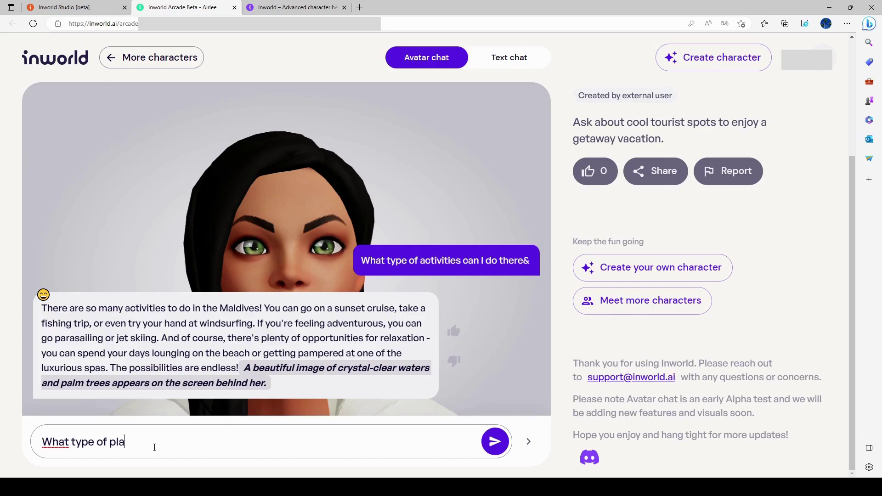
text(nts are there)
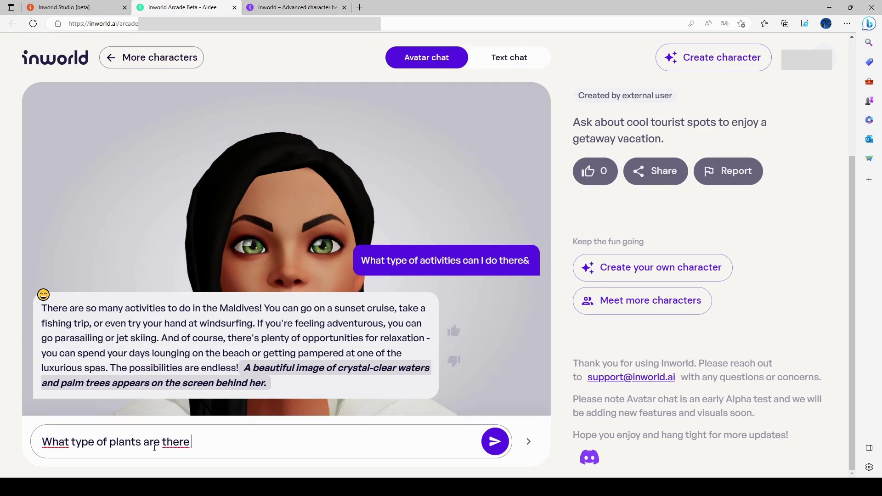